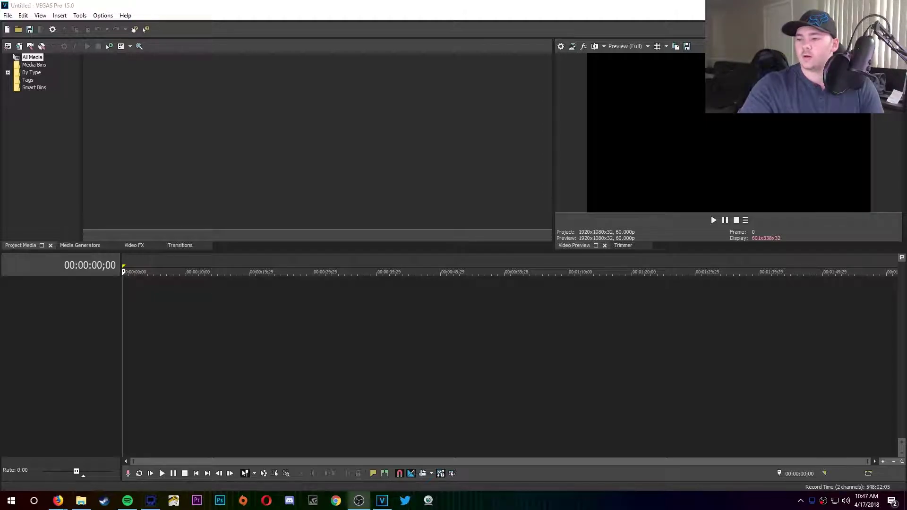
# Step: Import the AVI recording into Project Media and place it on the timeline
pyautogui.hotkey('alt', 'Tab')
pyautogui.doubleClick(549, 146)
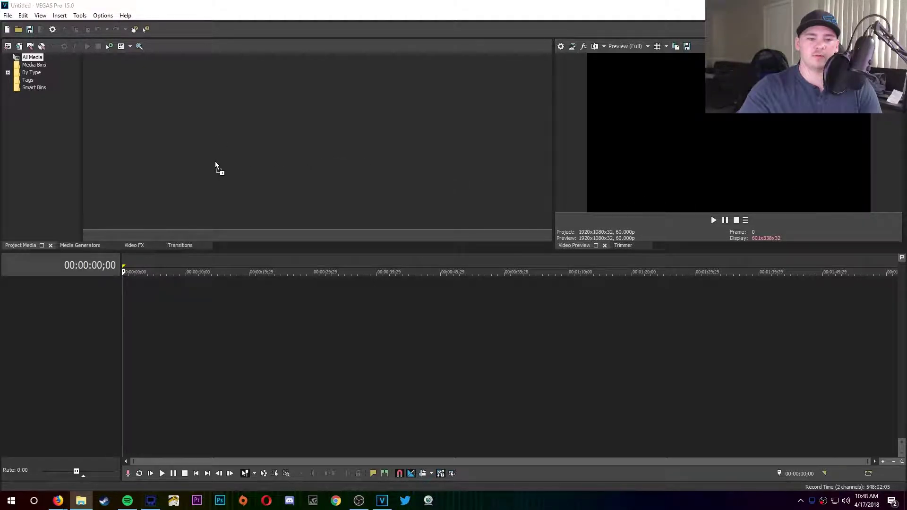
pyautogui.moveTo(215, 165); pyautogui.dragTo(217, 165)
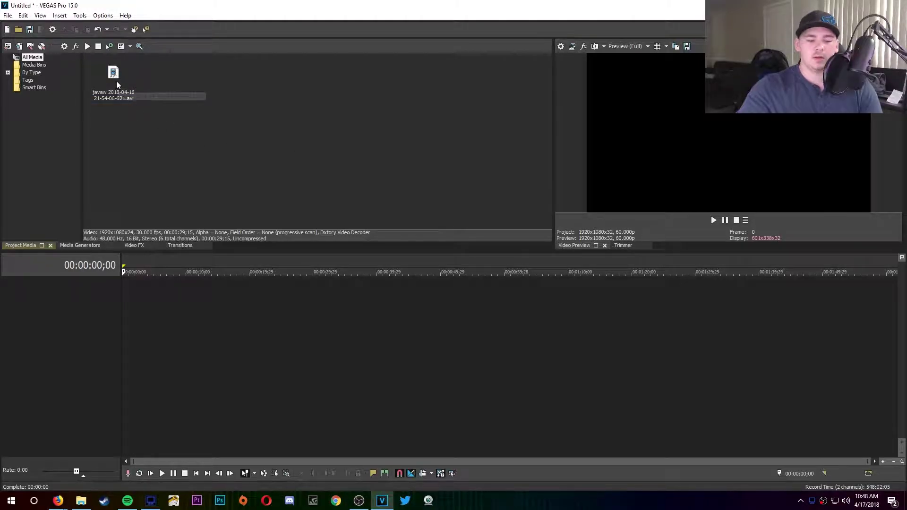
pyautogui.moveTo(117, 84); pyautogui.dragTo(111, 295)
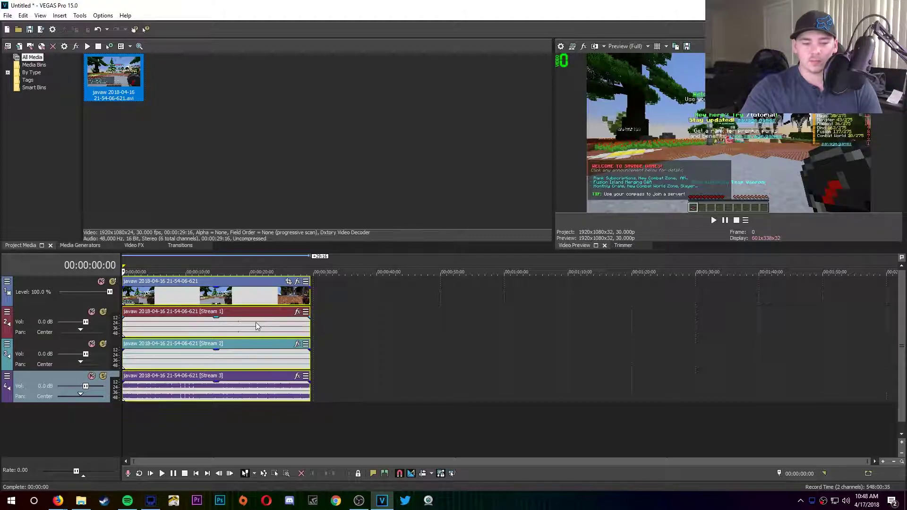
# Step: Delete the AVI recording's video track and remove the in-use recording from the project
pyautogui.click(70, 282)
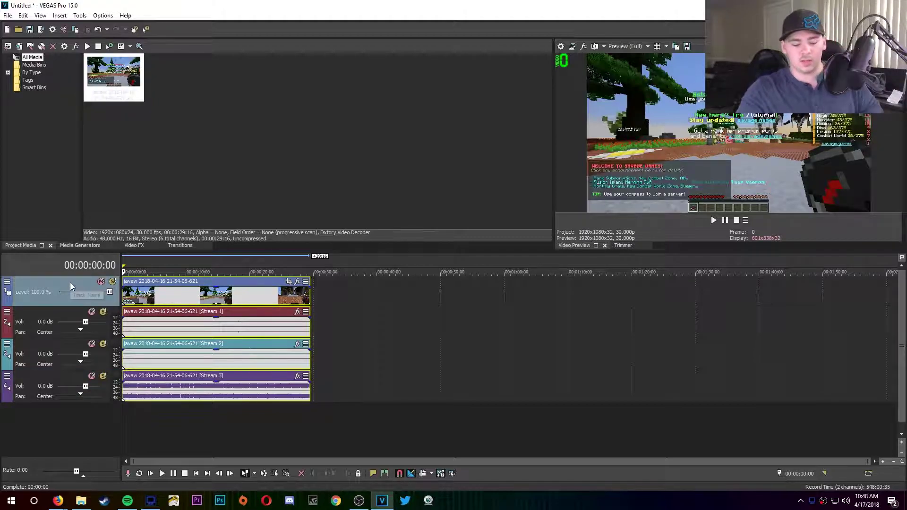
pyautogui.press('Delete')
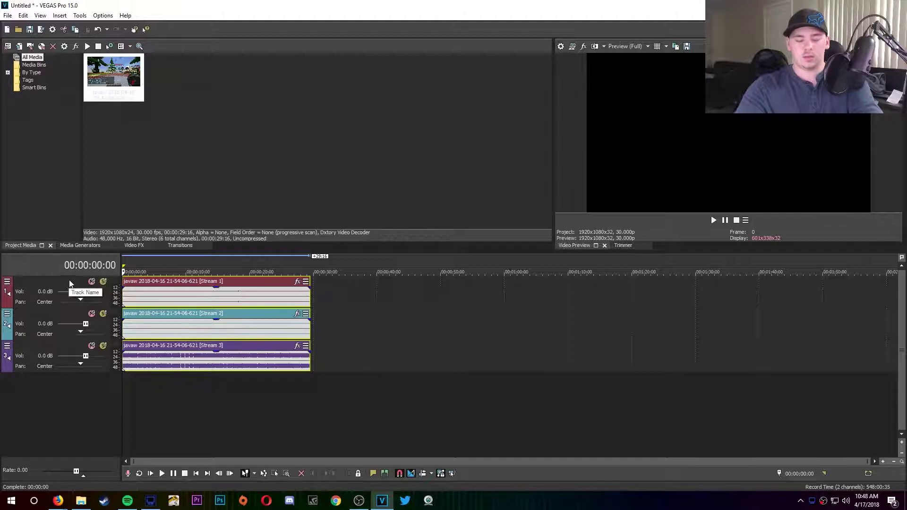
pyautogui.click(140, 94)
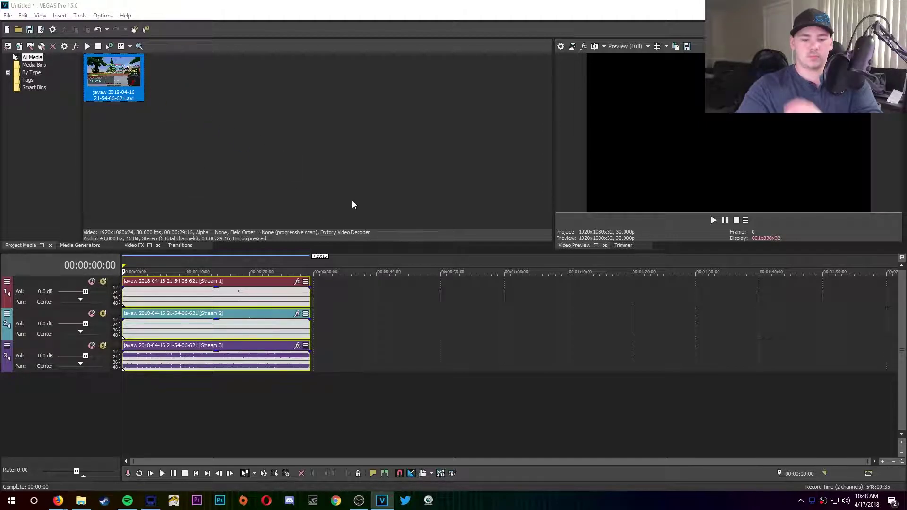
pyautogui.press('Delete')
pyautogui.click(512, 206)
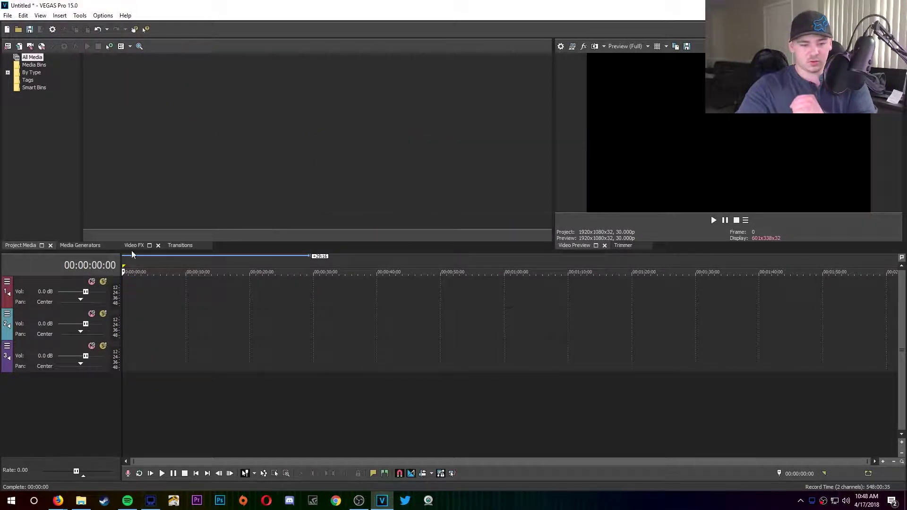
# Step: Delete the three remaining audio tracks from the timeline
pyautogui.click(75, 283)
pyautogui.press('Delete')
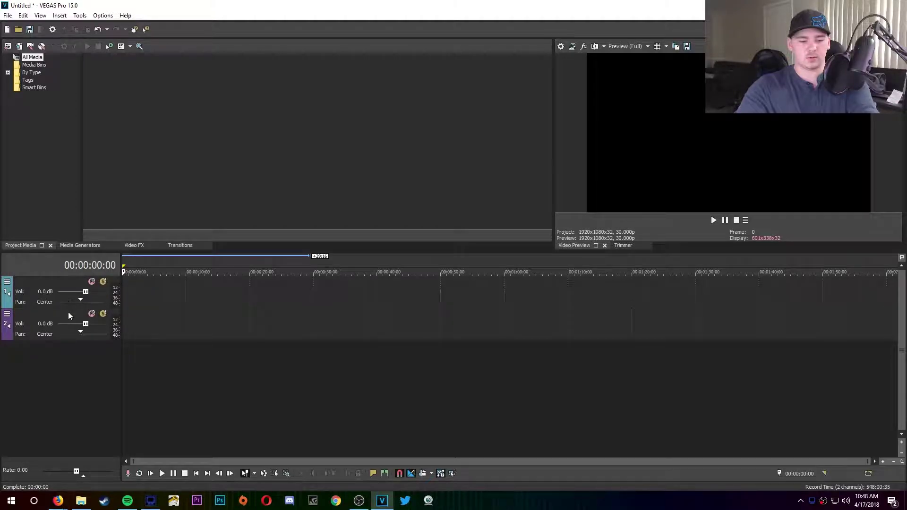
pyautogui.click(68, 315)
pyautogui.press('Delete')
pyautogui.click(67, 282)
pyautogui.press('Delete')
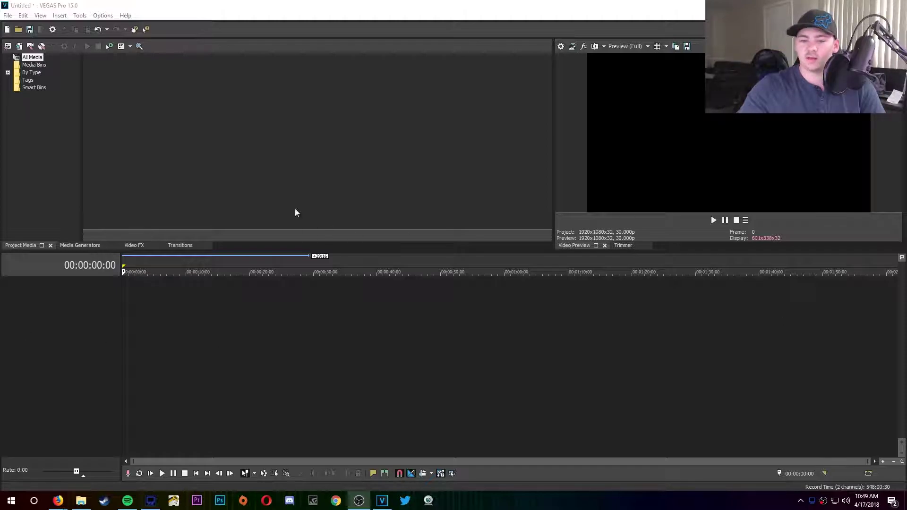
# Step: Import test.mp4 and place it on the timeline as video plus Channel 1–5 audio tracks
pyautogui.moveTo(138, 163); pyautogui.dragTo(138, 163)
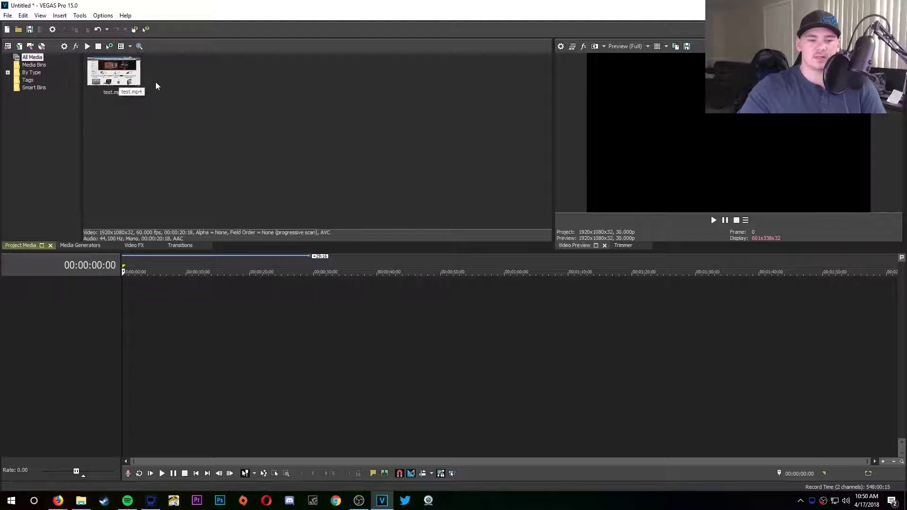
pyautogui.moveTo(121, 78); pyautogui.dragTo(101, 297)
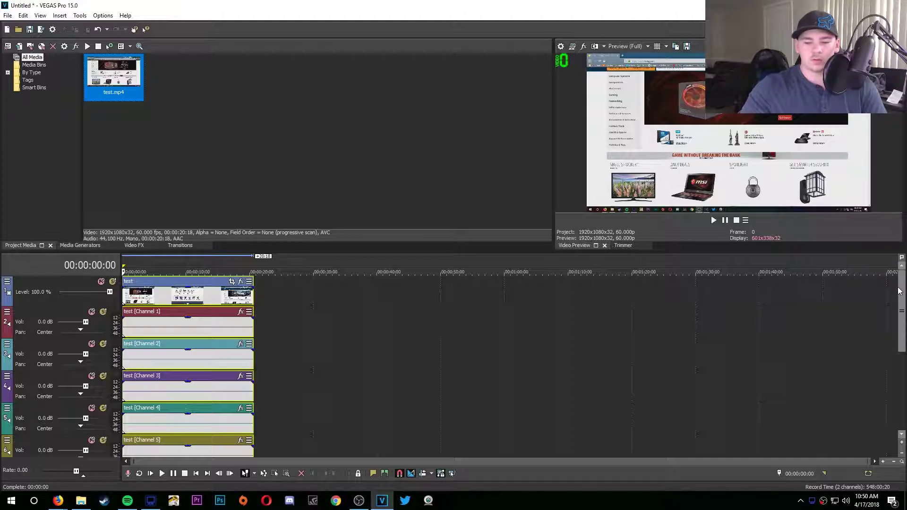
pyautogui.click(27, 56)
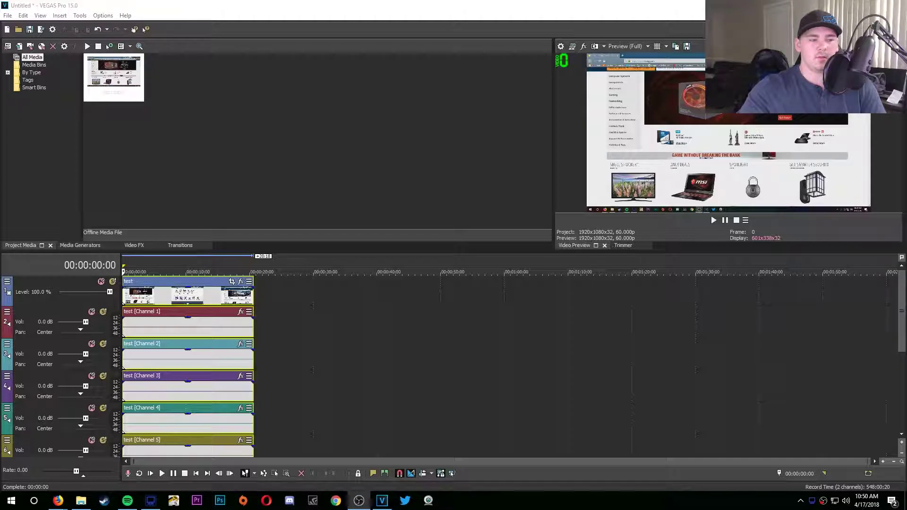
pyautogui.hotkey('alt', 'Tab')
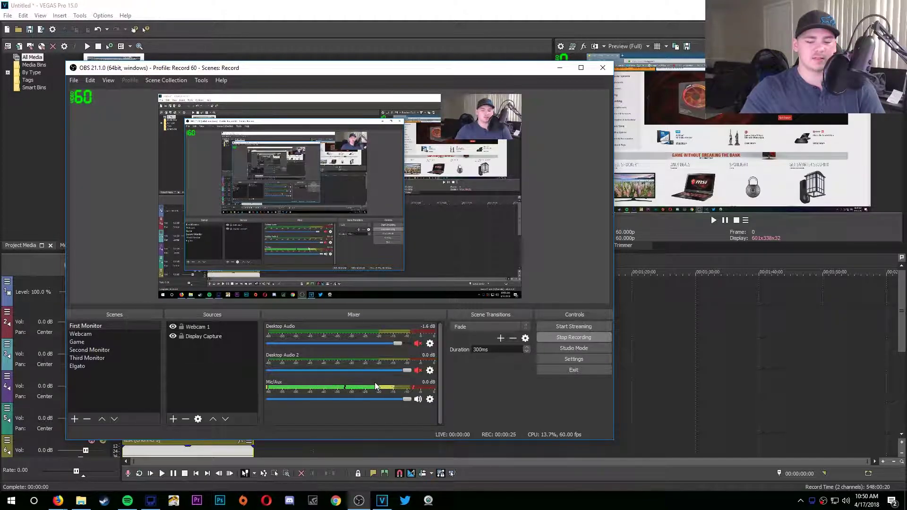
# Step: Open and close VoiceMeeter from the system tray, then drag the OBS window off screen
pyautogui.click(801, 502)
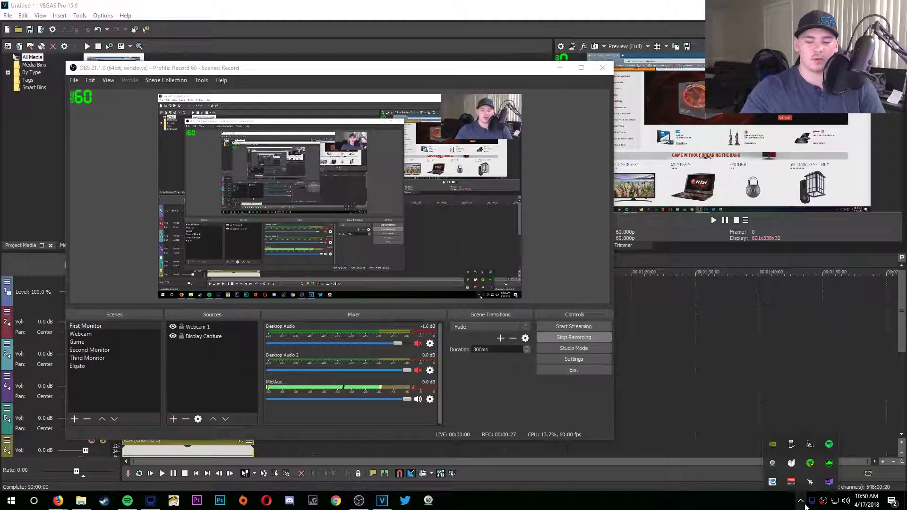
pyautogui.click(791, 482)
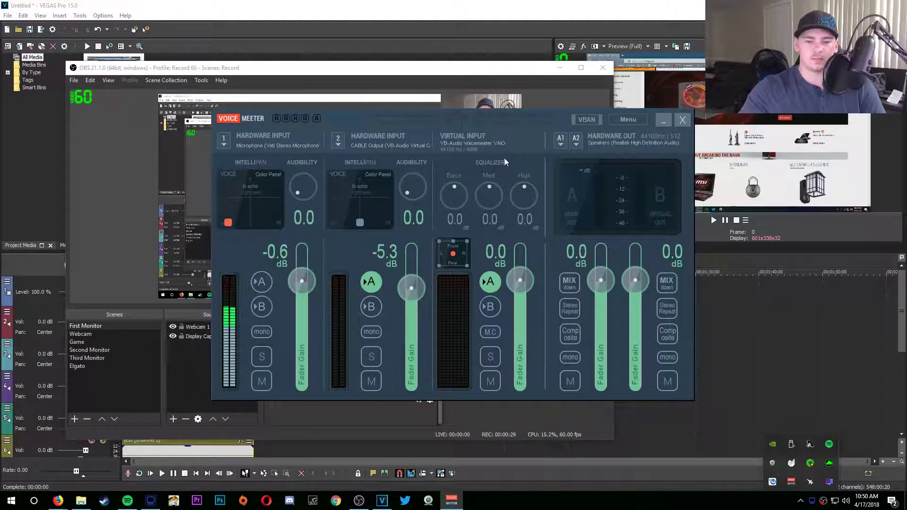
pyautogui.click(682, 120)
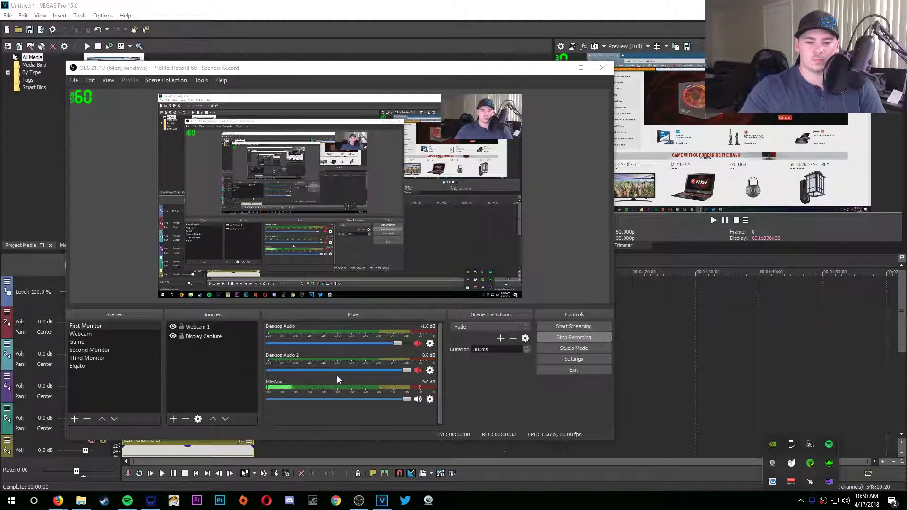
pyautogui.click(492, 383)
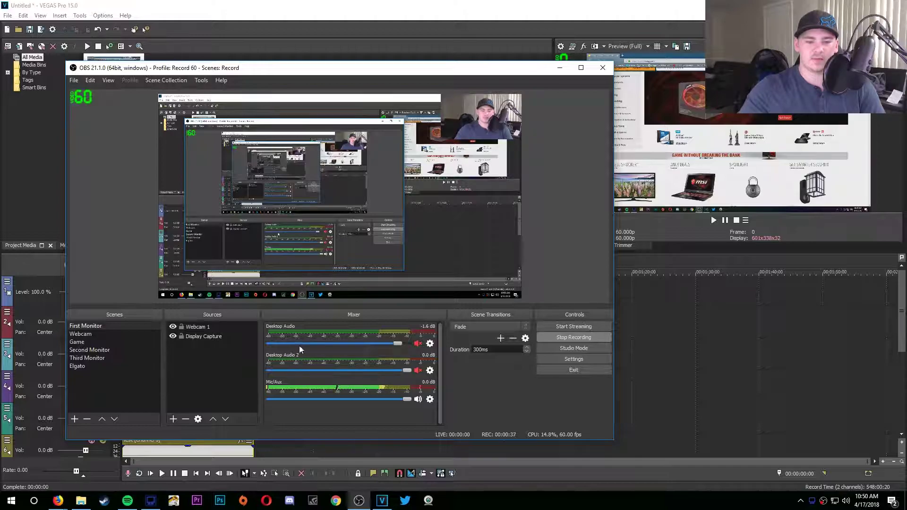
pyautogui.moveTo(361, 69); pyautogui.dragTo(0, 66)
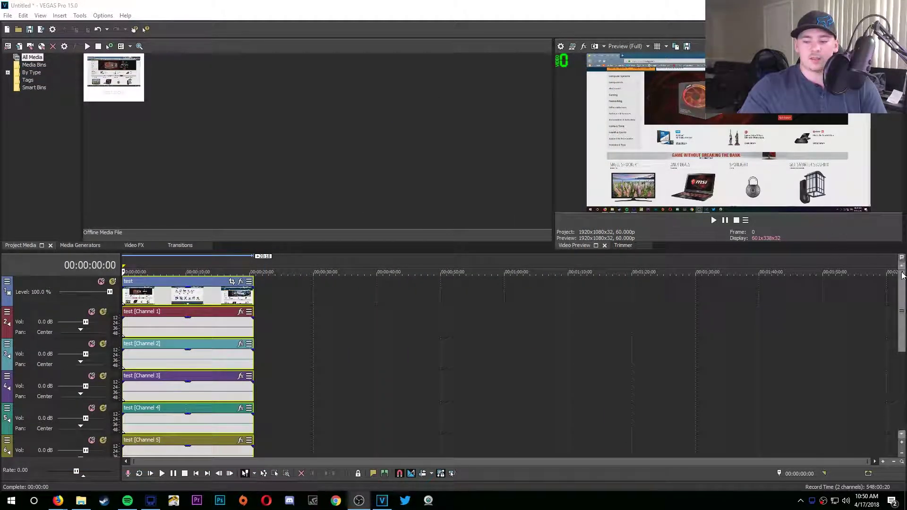
# Step: Select the test clip with its Channel 1–5 audio, play it in reverse, then return to the start
pyautogui.moveTo(904, 283); pyautogui.dragTo(904, 302)
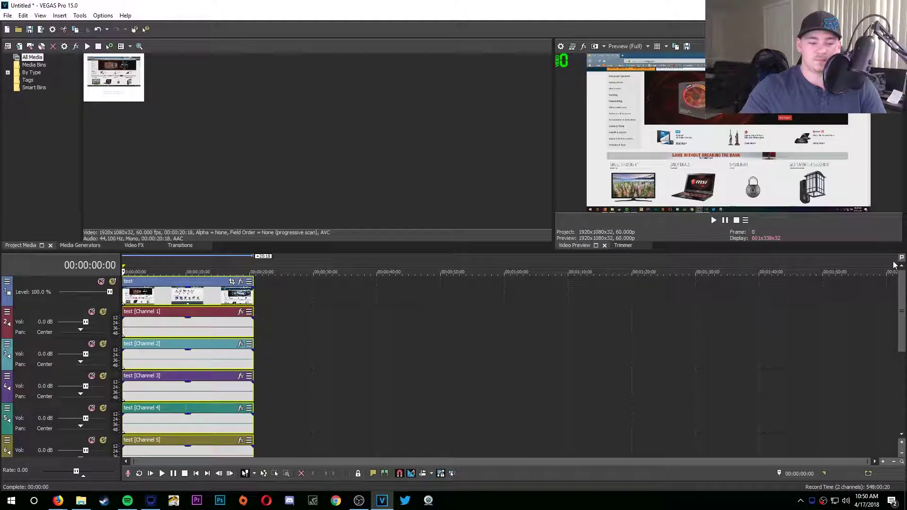
pyautogui.click(252, 295)
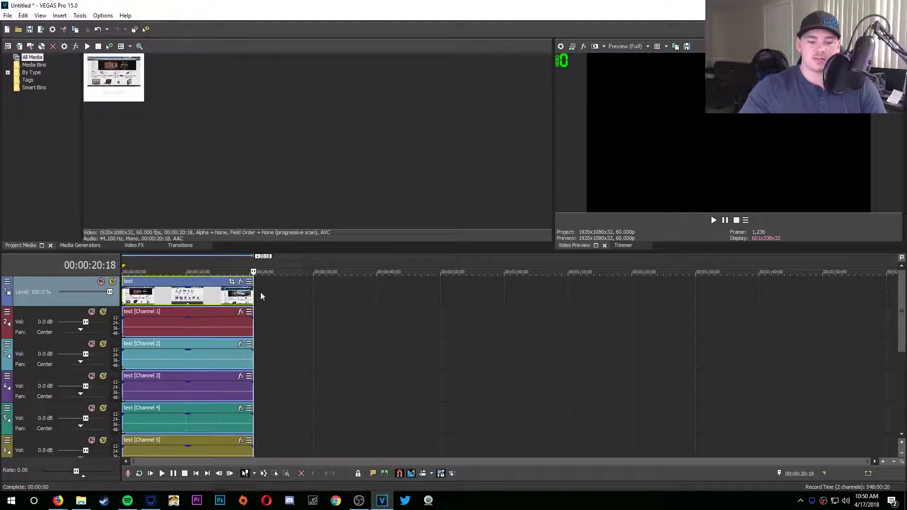
pyautogui.press('j')
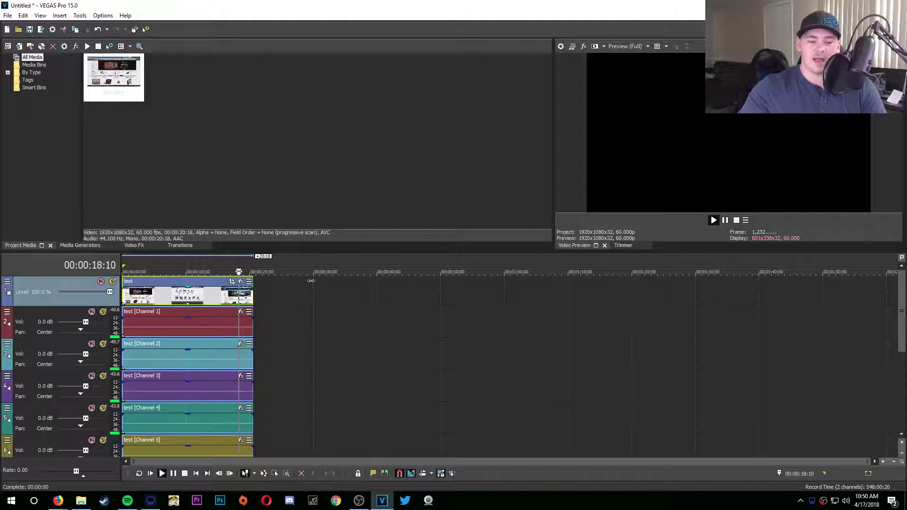
pyautogui.press('k')
pyautogui.hotkey('ctrl', 'Home')
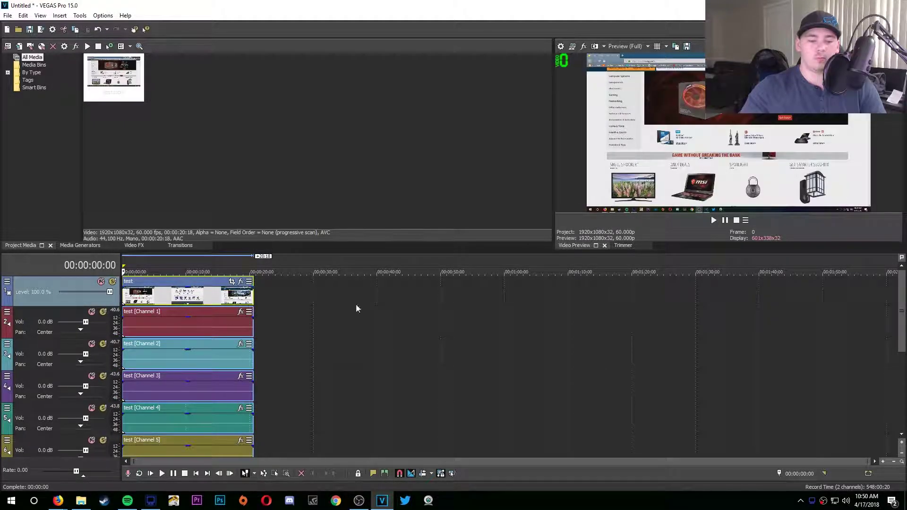
pyautogui.moveTo(902, 300); pyautogui.dragTo(864, 284)
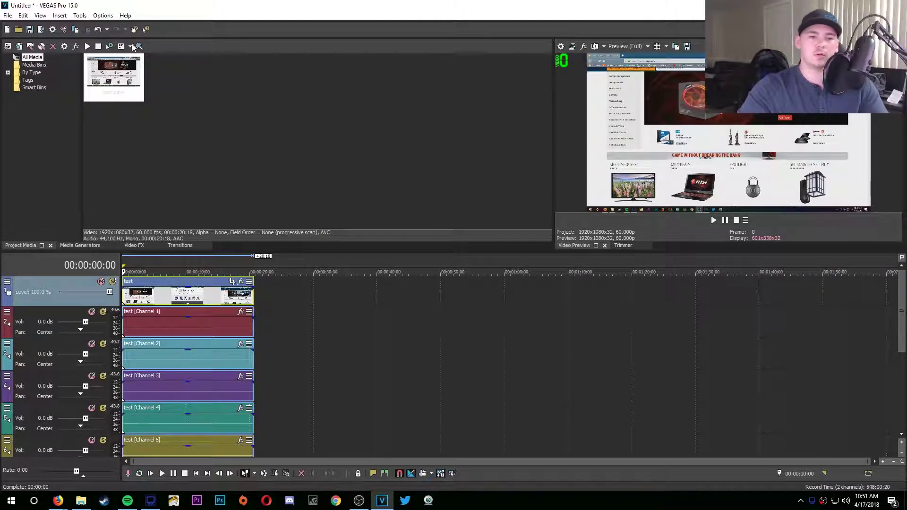
# Step: In Preferences > Internal, filter 'so4' and set Enable So4 Compound Reader to FALSE
pyautogui.click(101, 16)
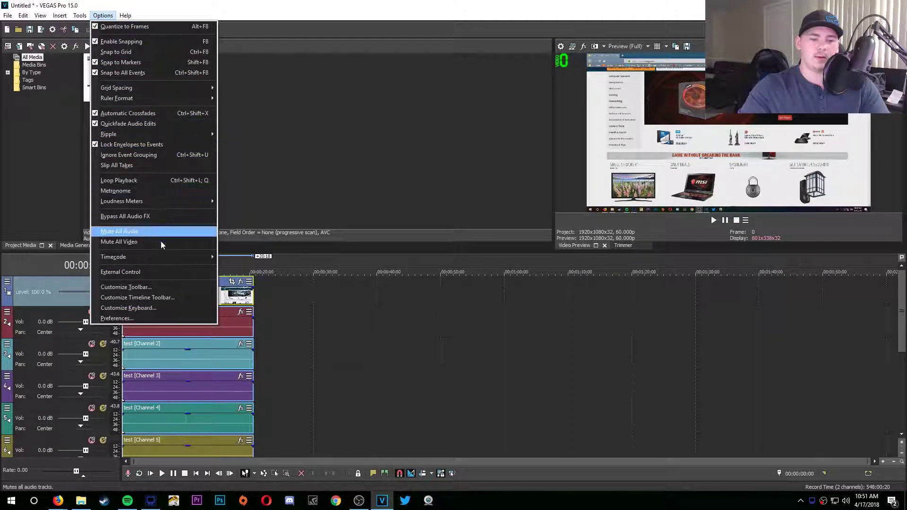
pyautogui.click(160, 317)
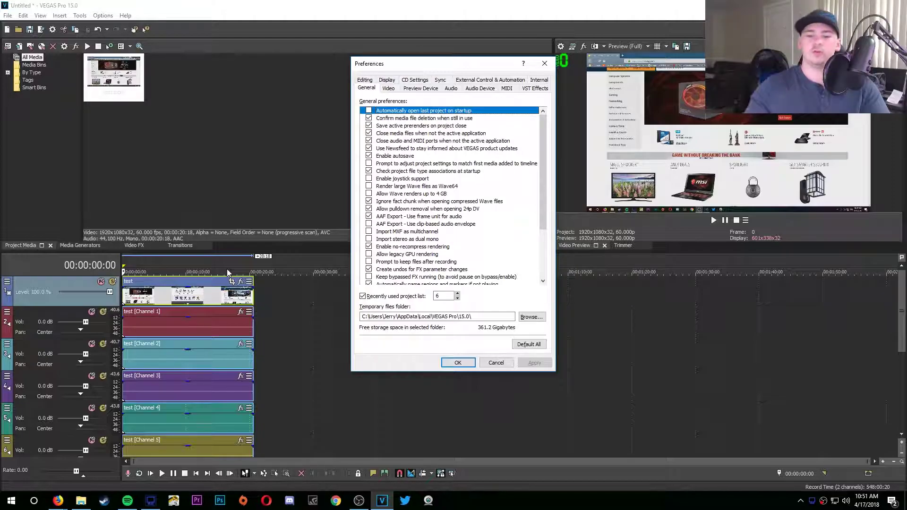
pyautogui.click(543, 83)
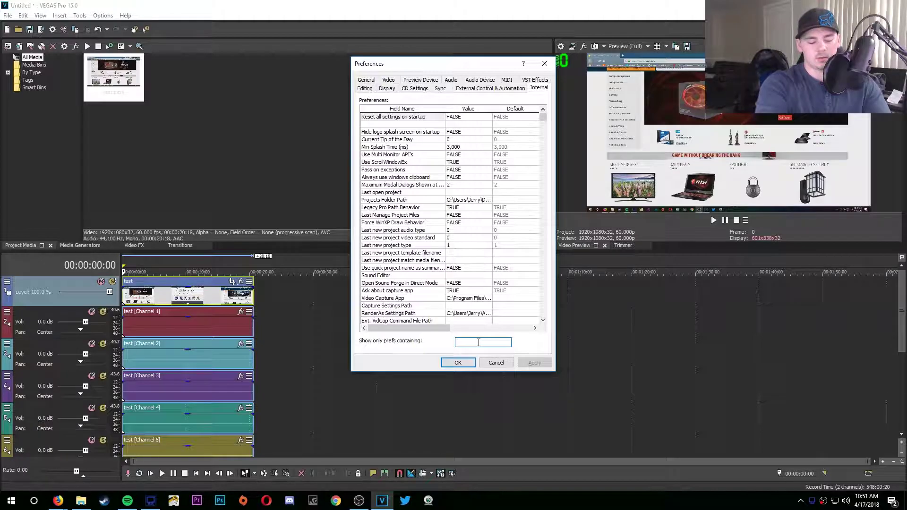
pyautogui.write('so')
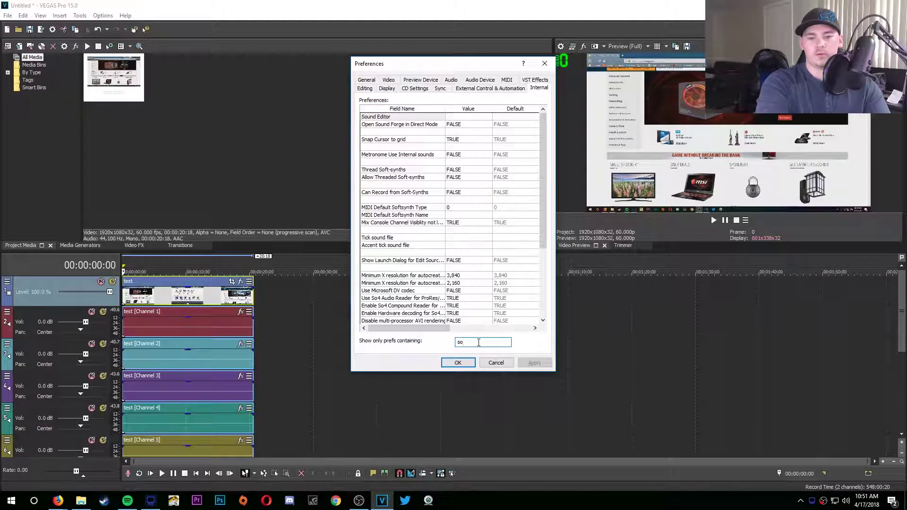
pyautogui.write('4')
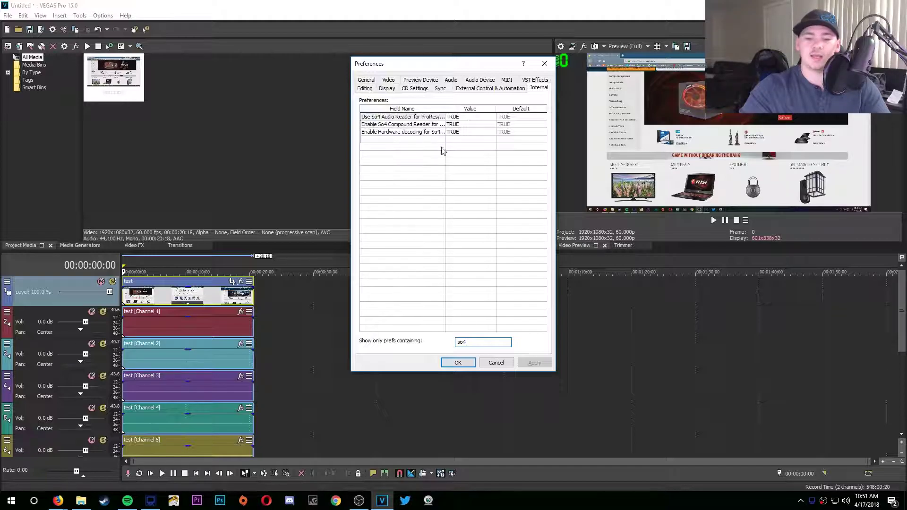
pyautogui.click(458, 125)
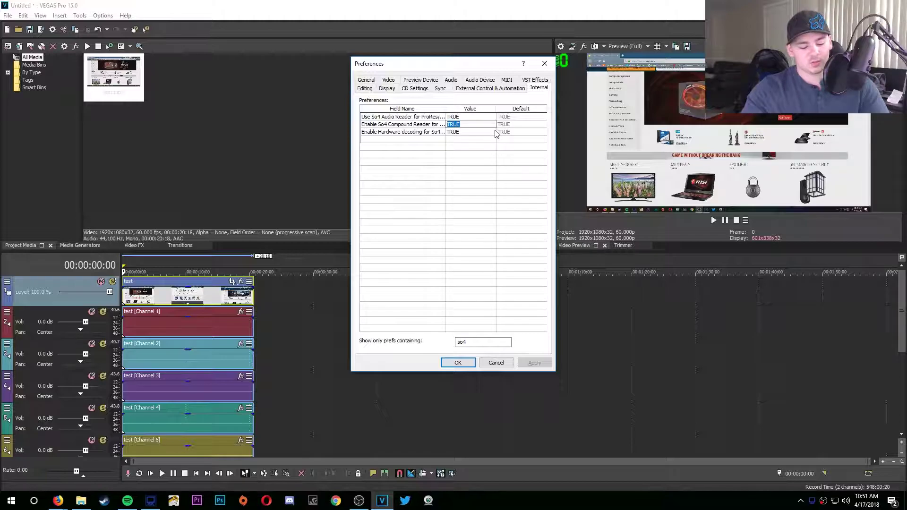
pyautogui.write('FALSE')
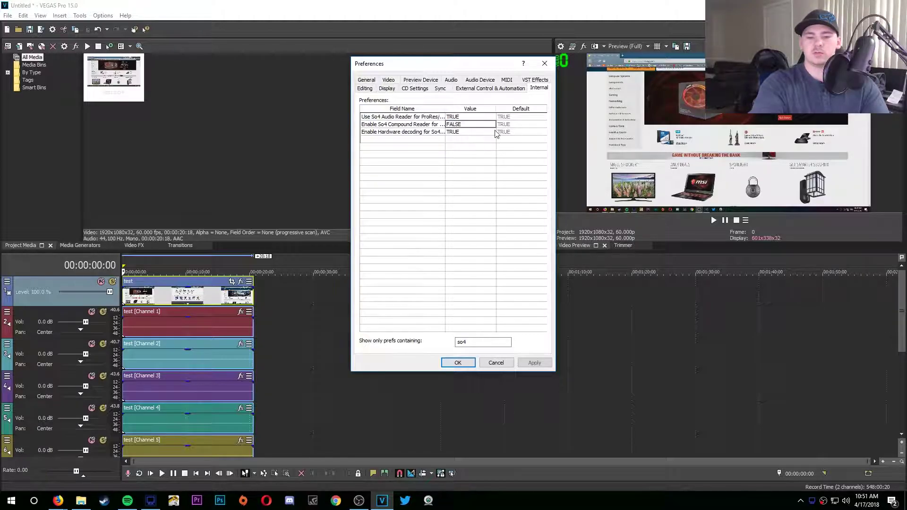
# Step: Apply the preference change, then close VEGAS without saving the project
pyautogui.click(535, 363)
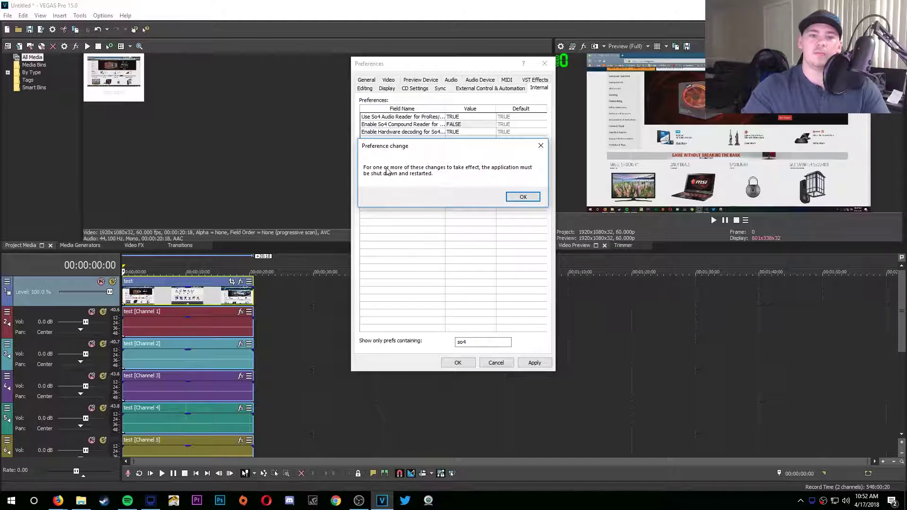
pyautogui.click(519, 197)
pyautogui.click(458, 363)
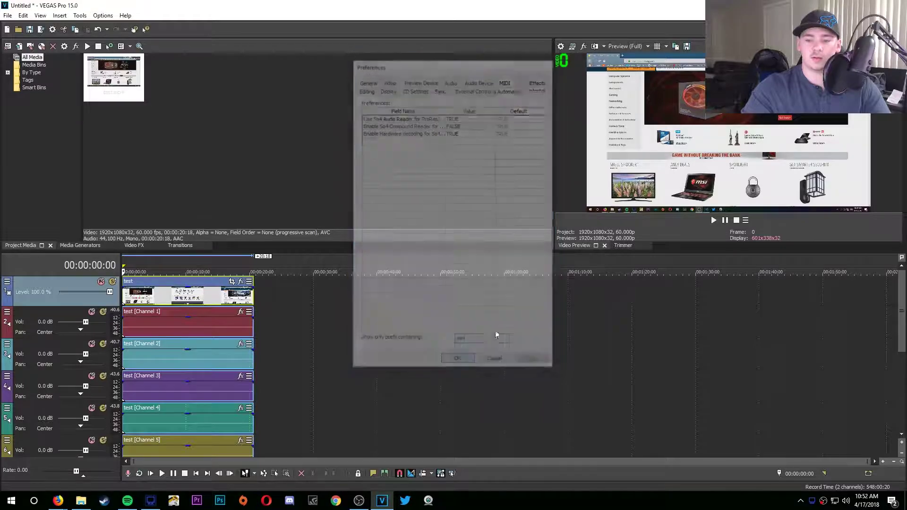
pyautogui.hotkey('alt', 'F4')
pyautogui.click(462, 199)
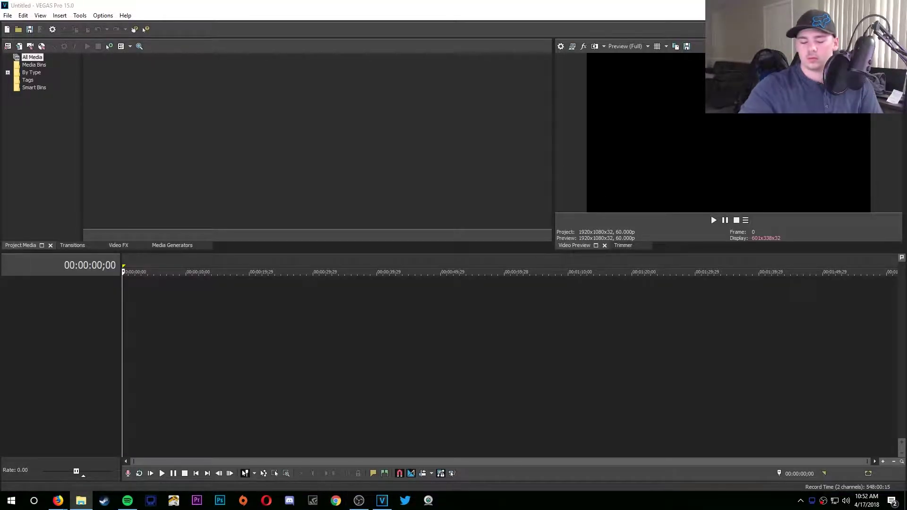
# Step: Re-add test.mp4 to the timeline, then view OBS's Mic/Aux Advanced Audio Properties
pyautogui.moveTo(655, 258); pyautogui.dragTo(264, 154)
pyautogui.moveTo(114, 76); pyautogui.dragTo(94, 352)
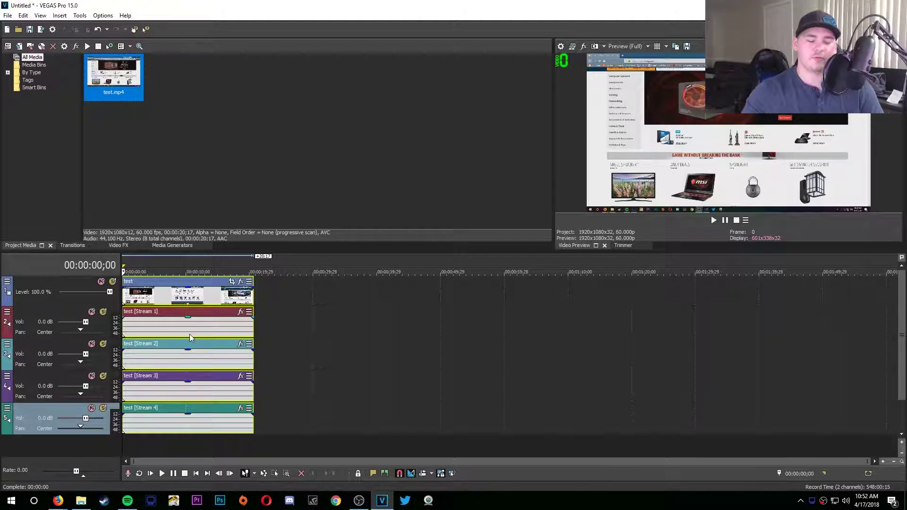
pyautogui.click(359, 500)
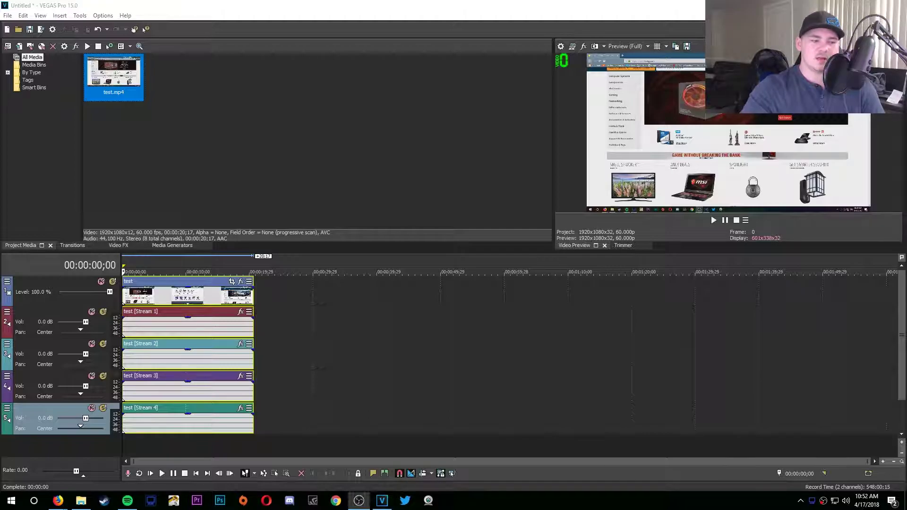
pyautogui.click(424, 400)
pyautogui.click(453, 463)
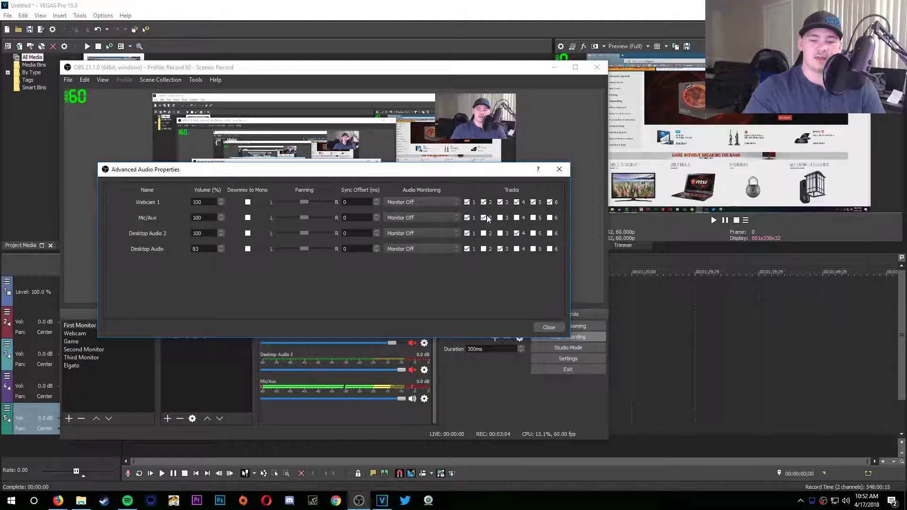
# Step: Close OBS Advanced Audio Properties and delete the Stream 1 audio track in VEGAS
pyautogui.click(548, 328)
pyautogui.click(10, 265)
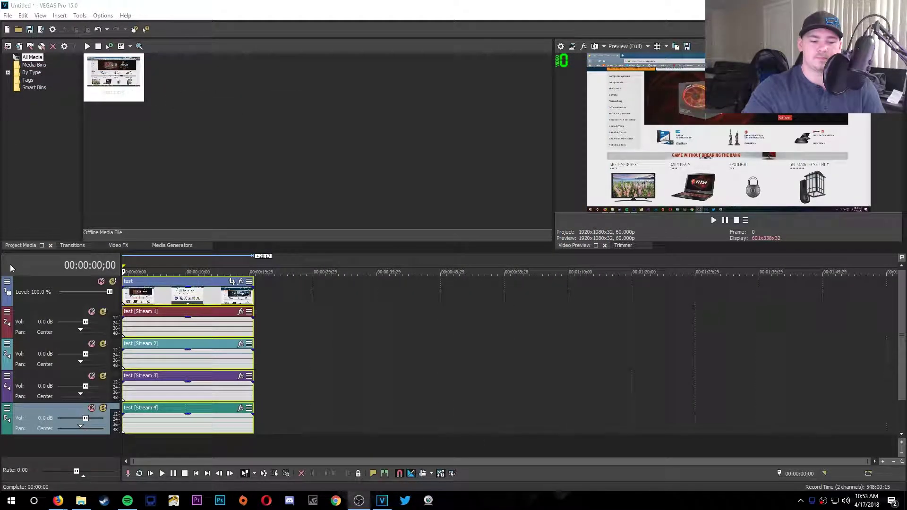
pyautogui.click(64, 313)
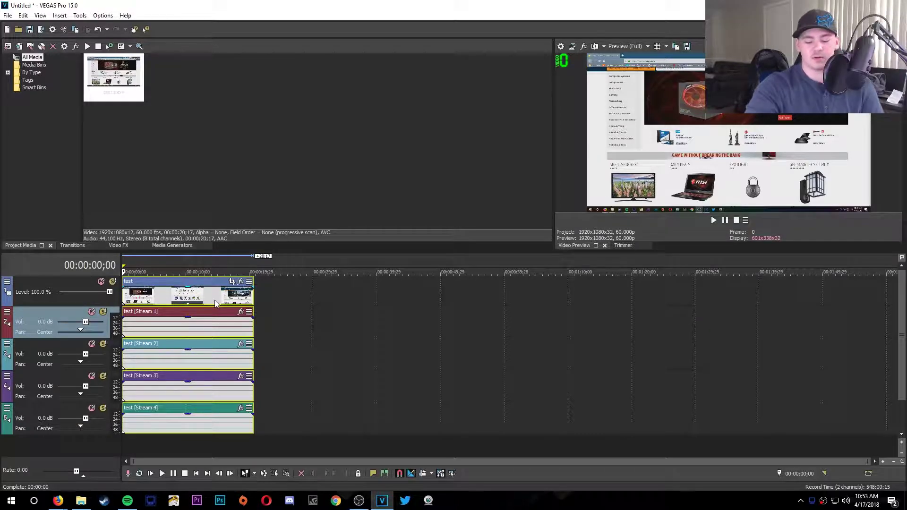
pyautogui.press('Delete')
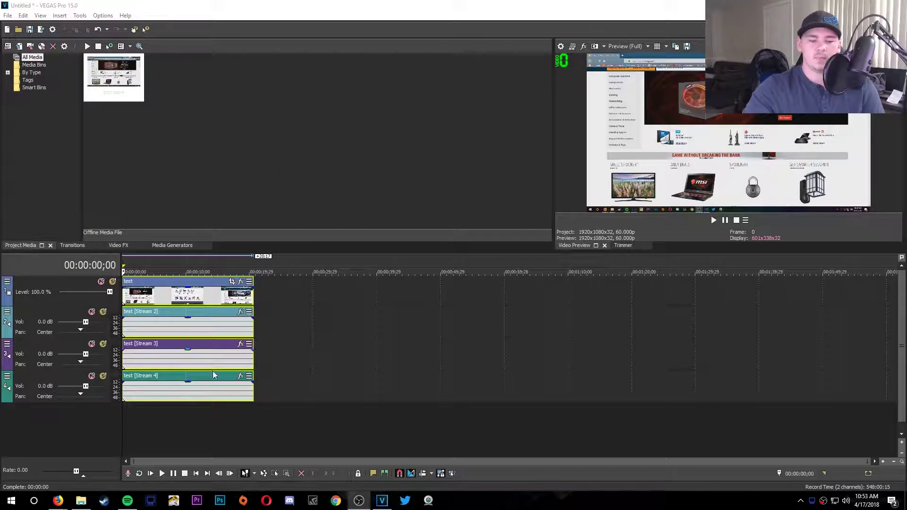
pyautogui.moveTo(123, 421); pyautogui.dragTo(107, 435)
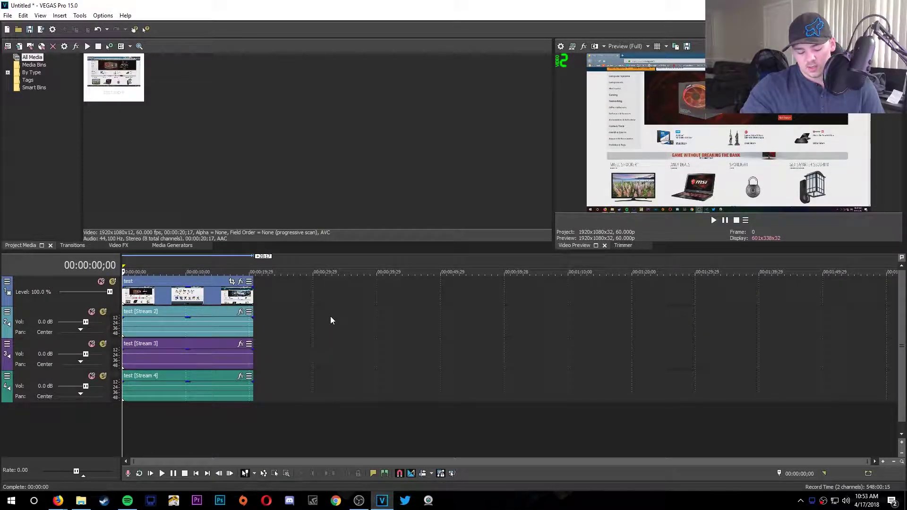
pyautogui.click(103, 16)
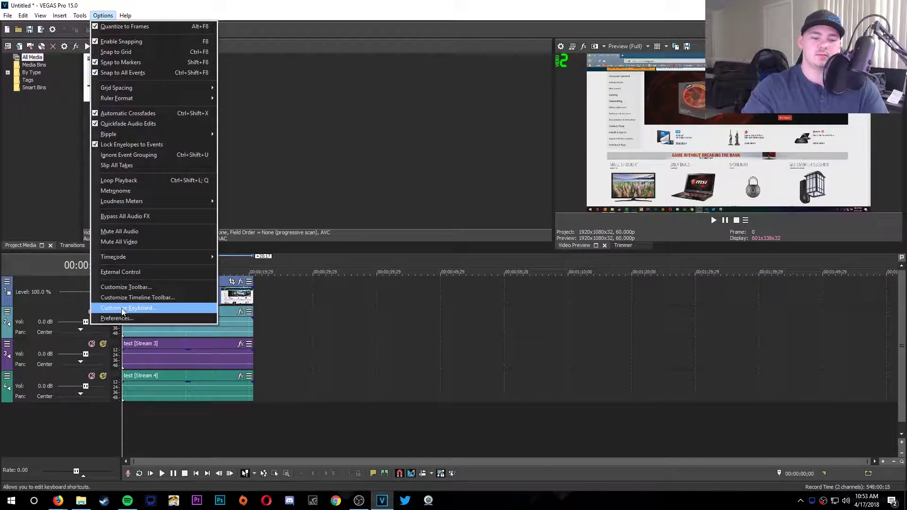
pyautogui.click(125, 319)
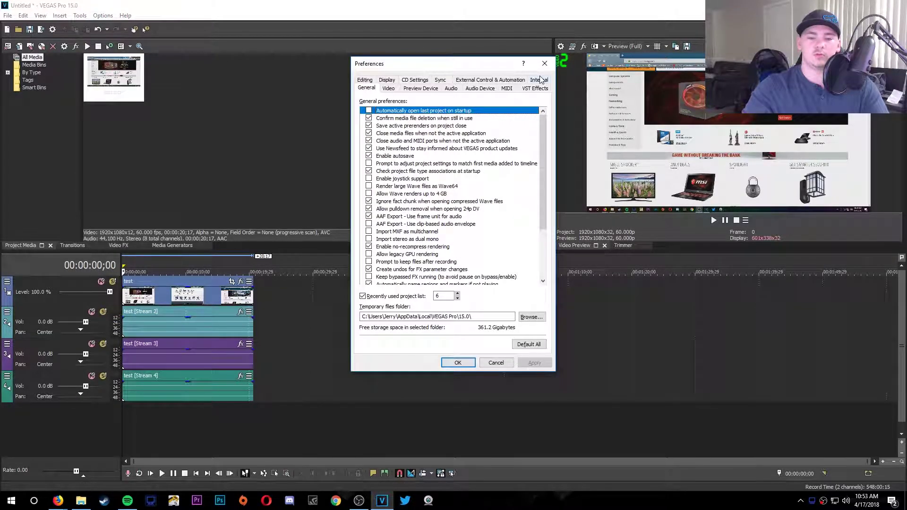
pyautogui.click(539, 88)
pyautogui.write('so4')
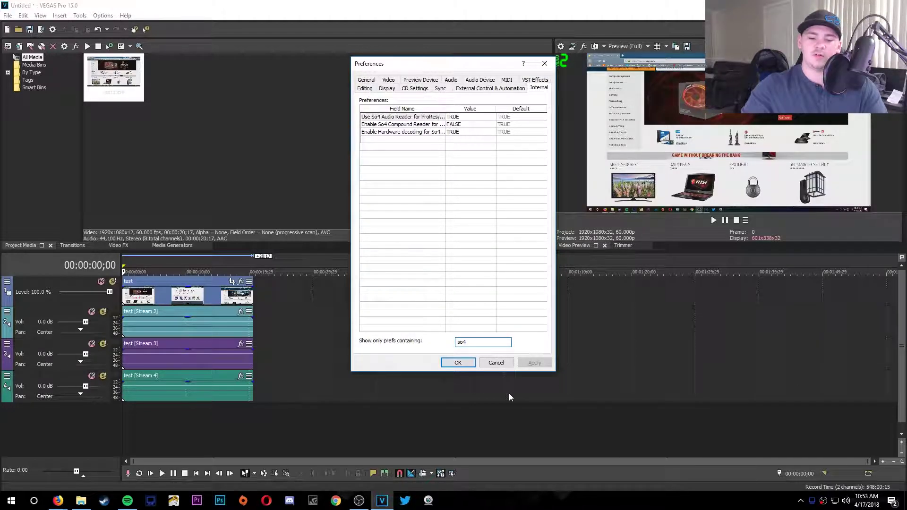
pyautogui.click(494, 364)
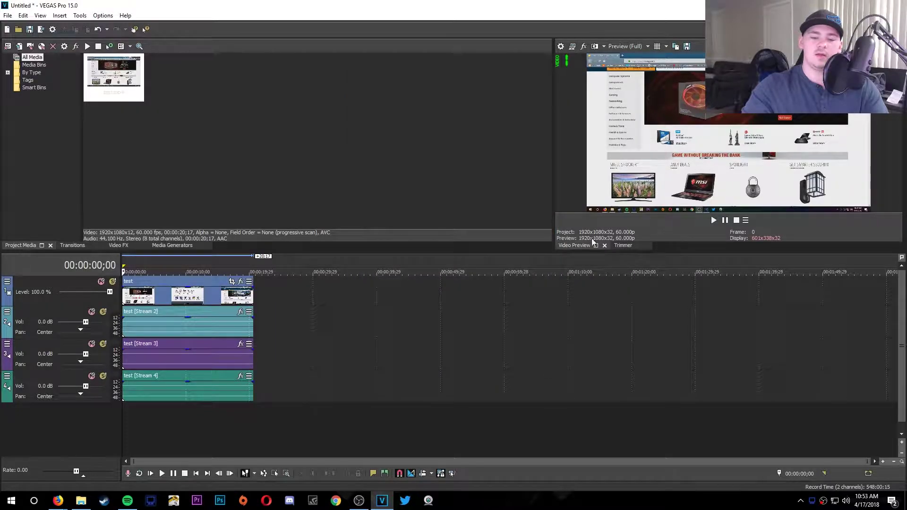